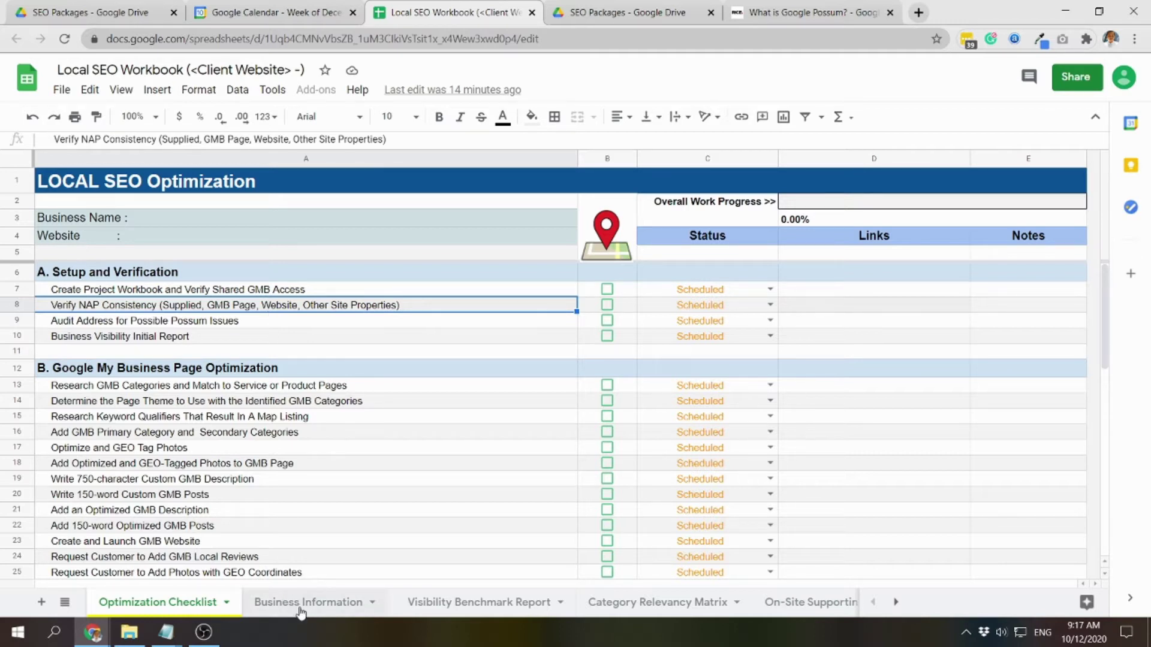
Step: On the Business Information sheet, review the empty Business Name, address and phone value cells
{"action": "left_click", "coordinate": [301, 612]}
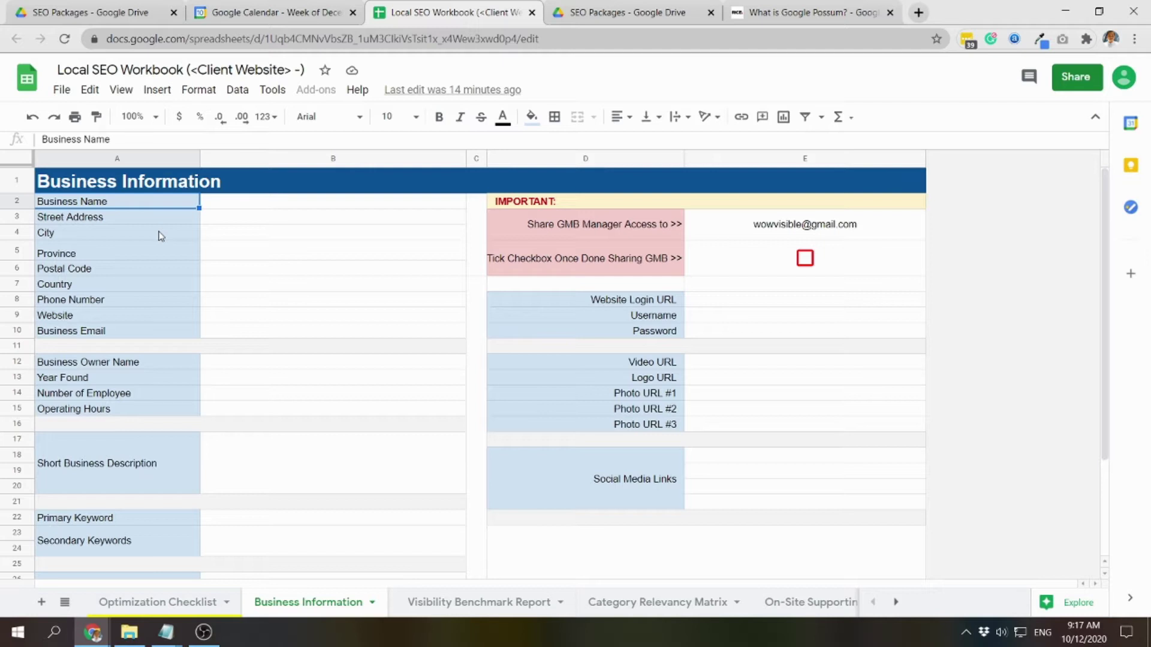
{"action": "left_click", "coordinate": [354, 257]}
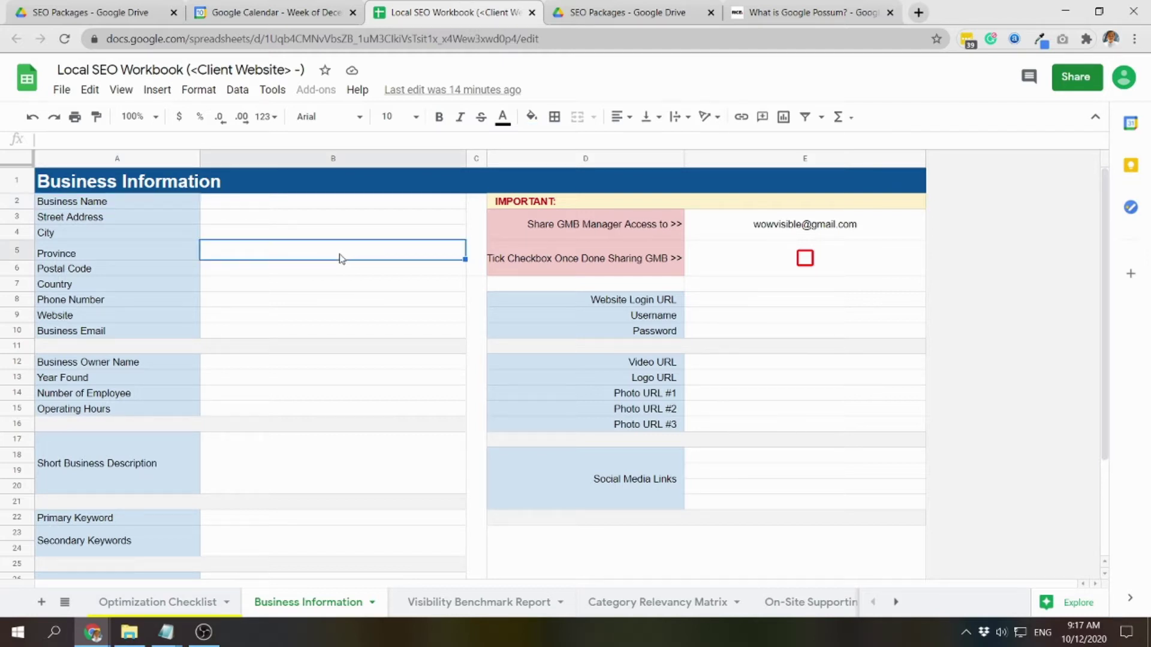
{"action": "left_click", "coordinate": [58, 204]}
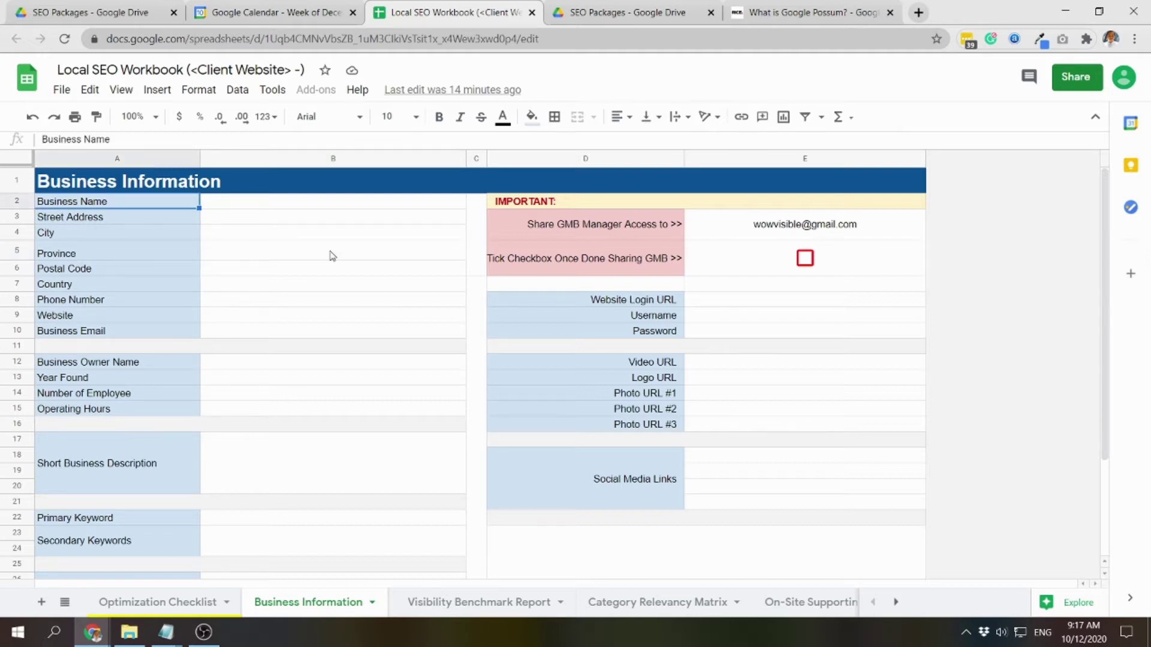
{"action": "left_click", "coordinate": [111, 219]}
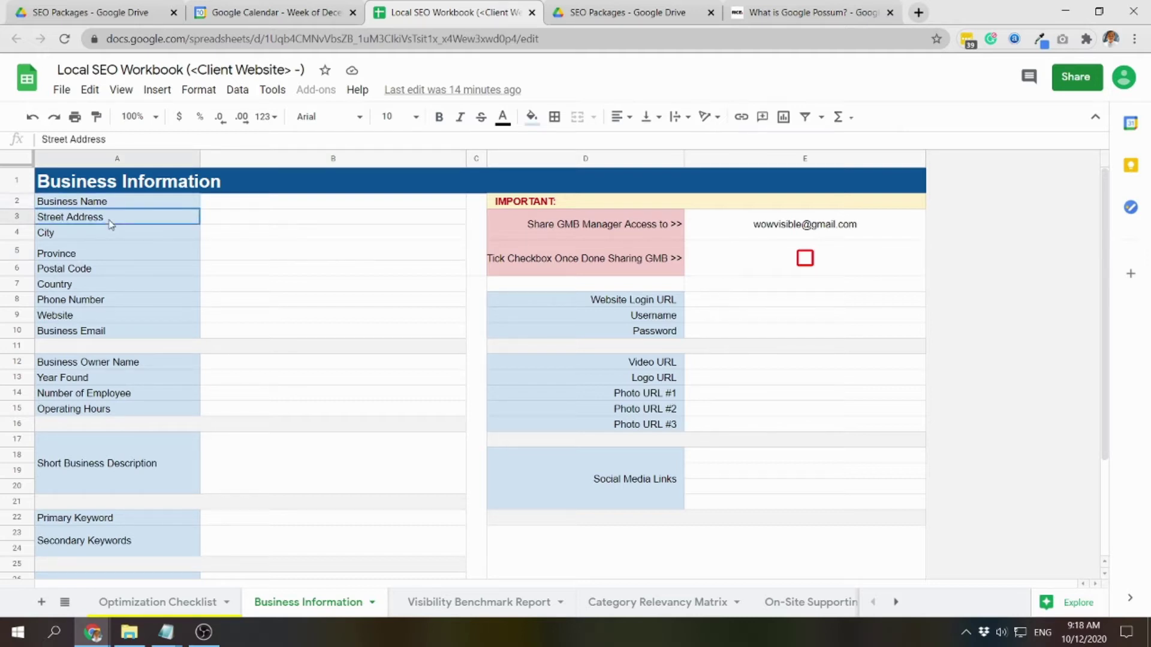
{"action": "left_click_drag", "start_coordinate": [109, 254], "coordinate": [109, 292]}
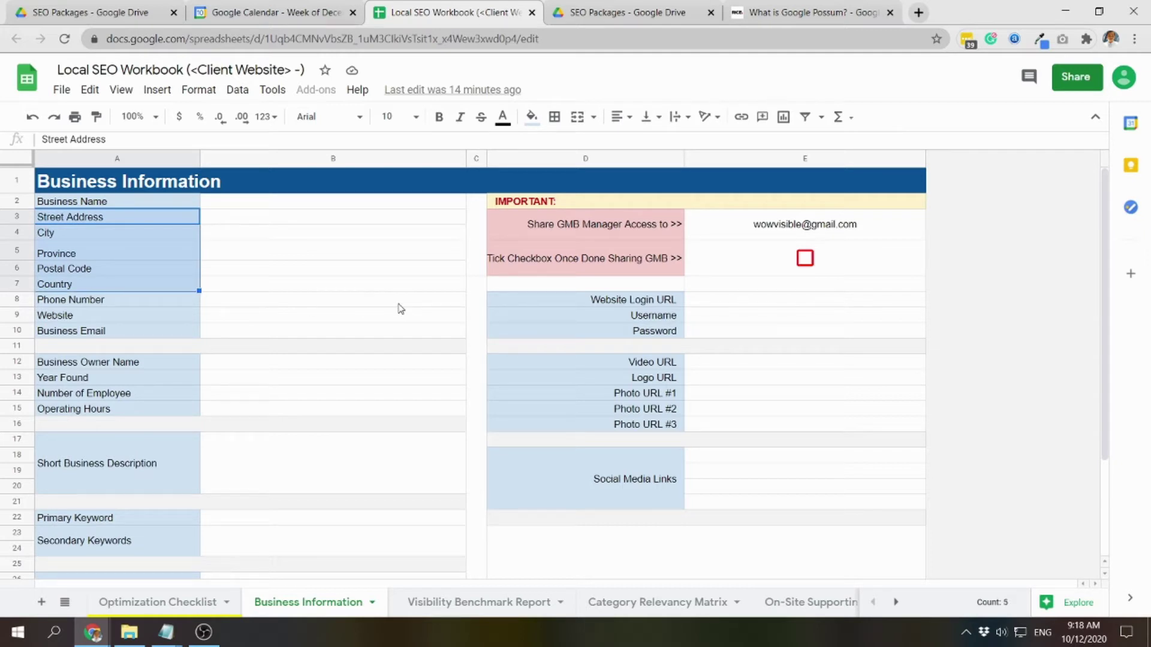
{"action": "left_click", "coordinate": [104, 304]}
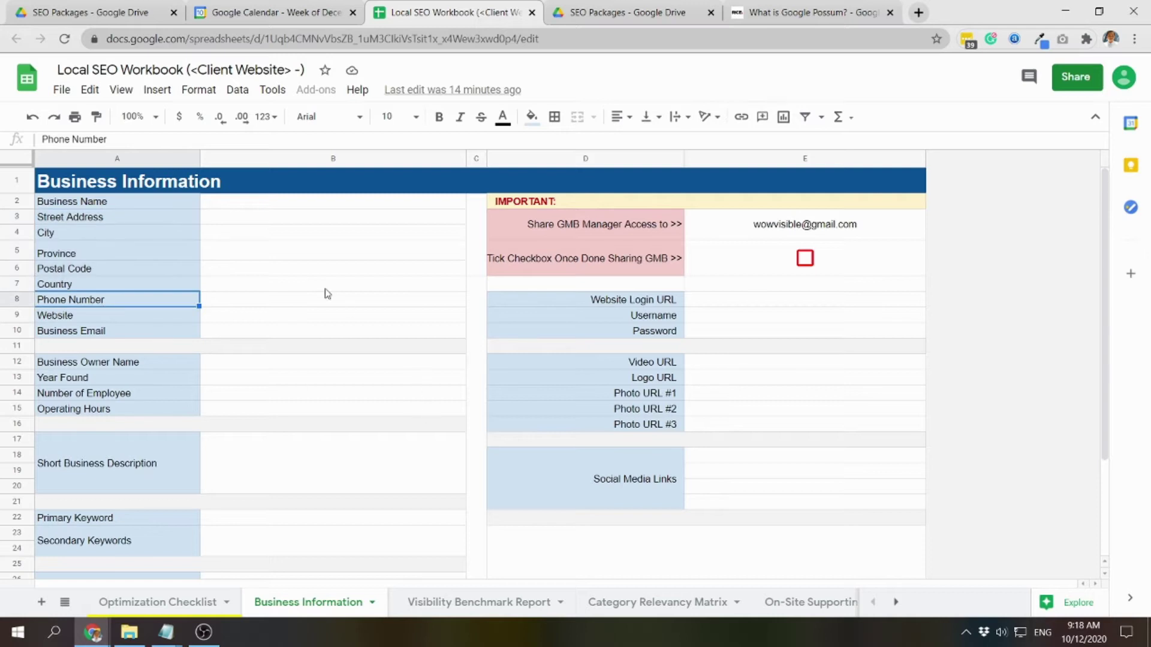
{"action": "left_click_drag", "start_coordinate": [222, 209], "coordinate": [354, 332]}
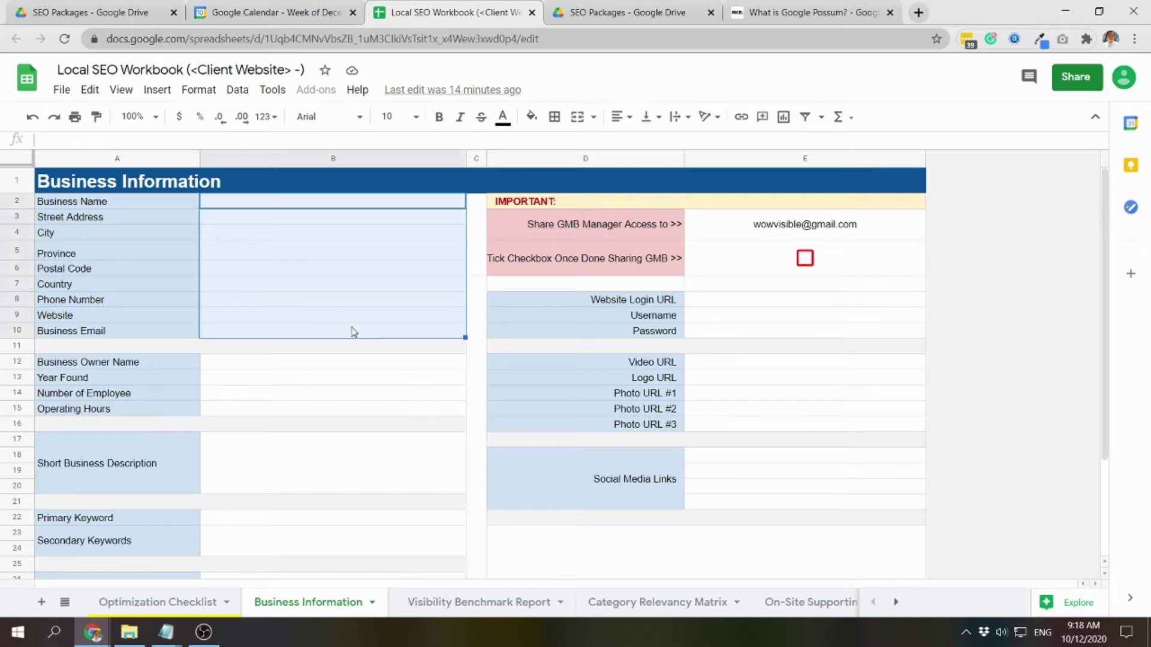
Step: Select the Verify NAP Consistency task on the Optimization Checklist and begin editing its Notes cell
{"action": "left_click", "coordinate": [166, 602]}
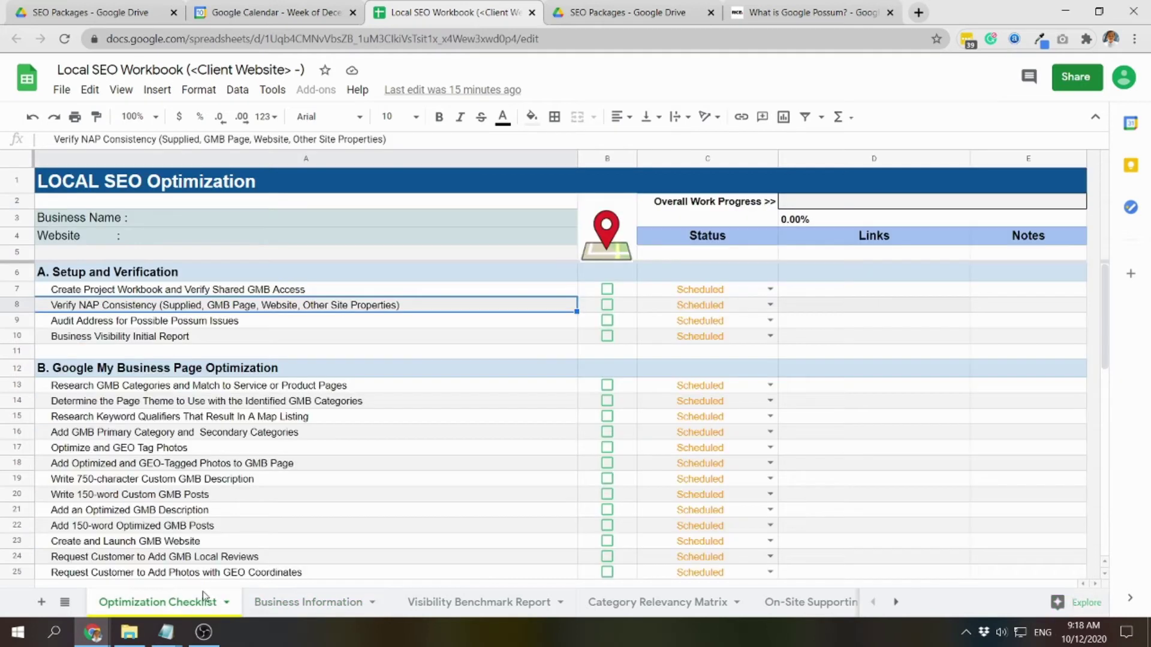
{"action": "left_click", "coordinate": [228, 307]}
{"action": "left_click", "coordinate": [1017, 313]}
{"action": "double_click", "coordinate": [1017, 307]}
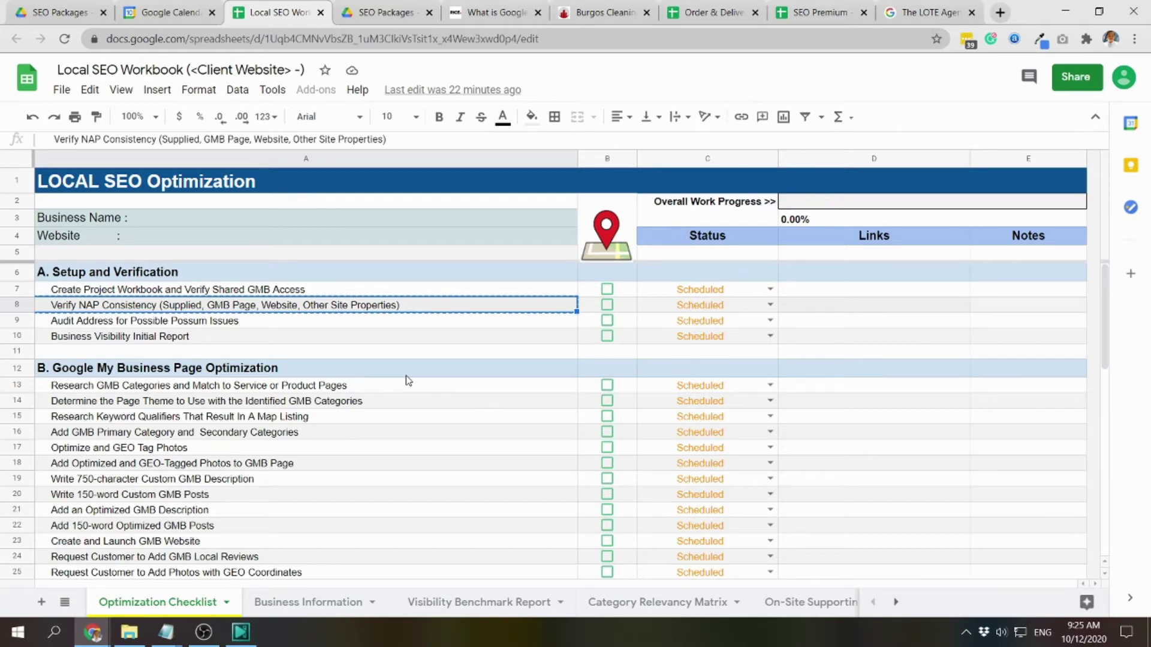
{"action": "left_click", "coordinate": [928, 9]}
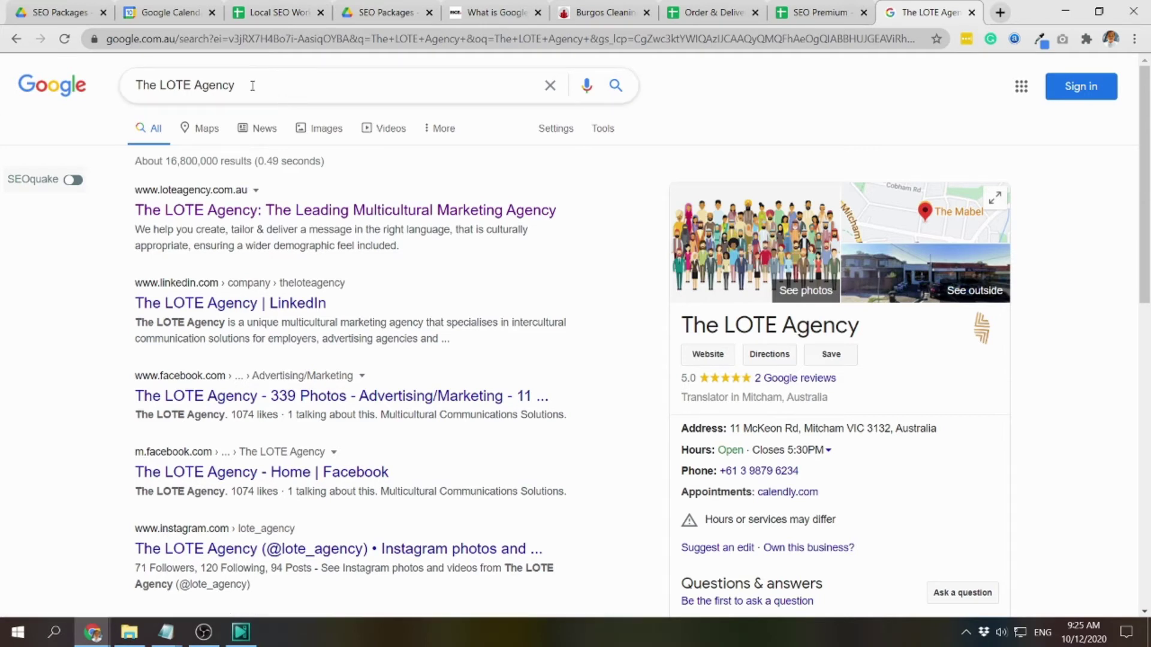
Step: Re-run the search for The LOTE Agency and check its website in a new tab, then close it
{"action": "left_click_drag", "start_coordinate": [251, 85], "coordinate": [126, 84]}
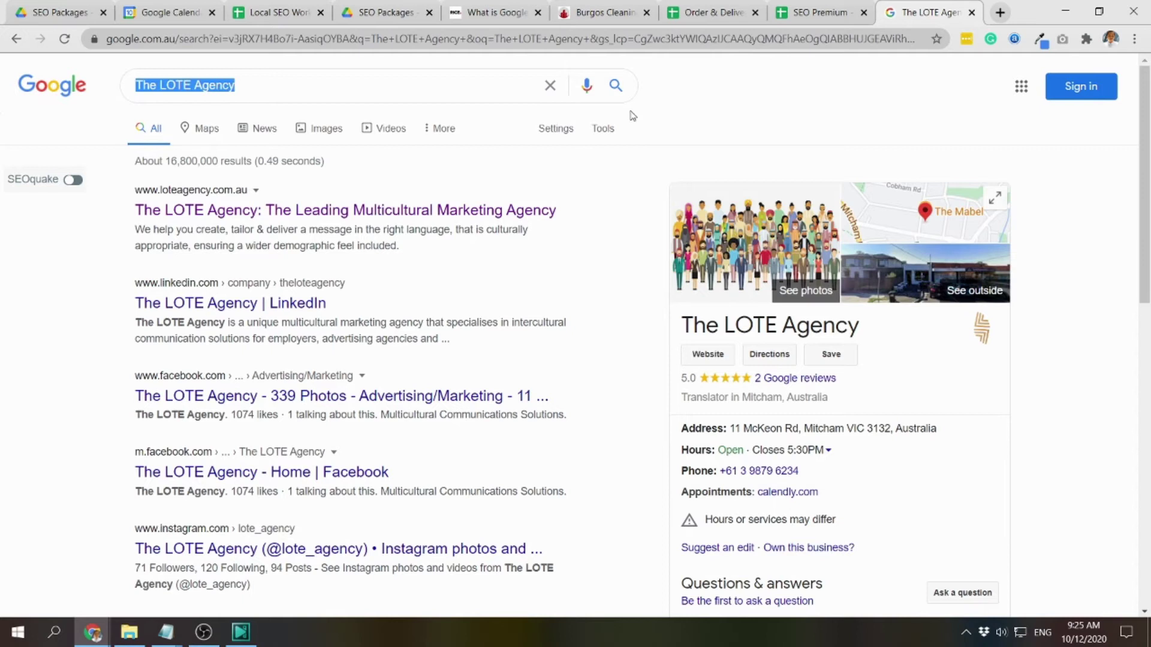
{"action": "left_click", "coordinate": [615, 86]}
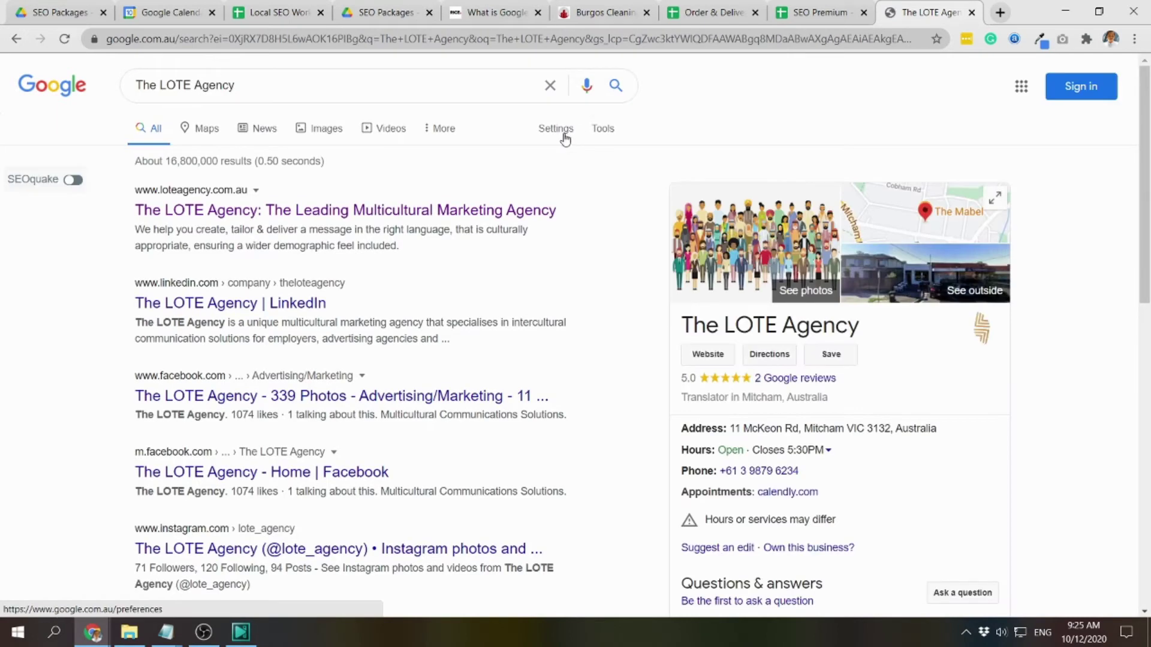
{"action": "right_click", "coordinate": [426, 211]}
{"action": "left_click", "coordinate": [490, 226]}
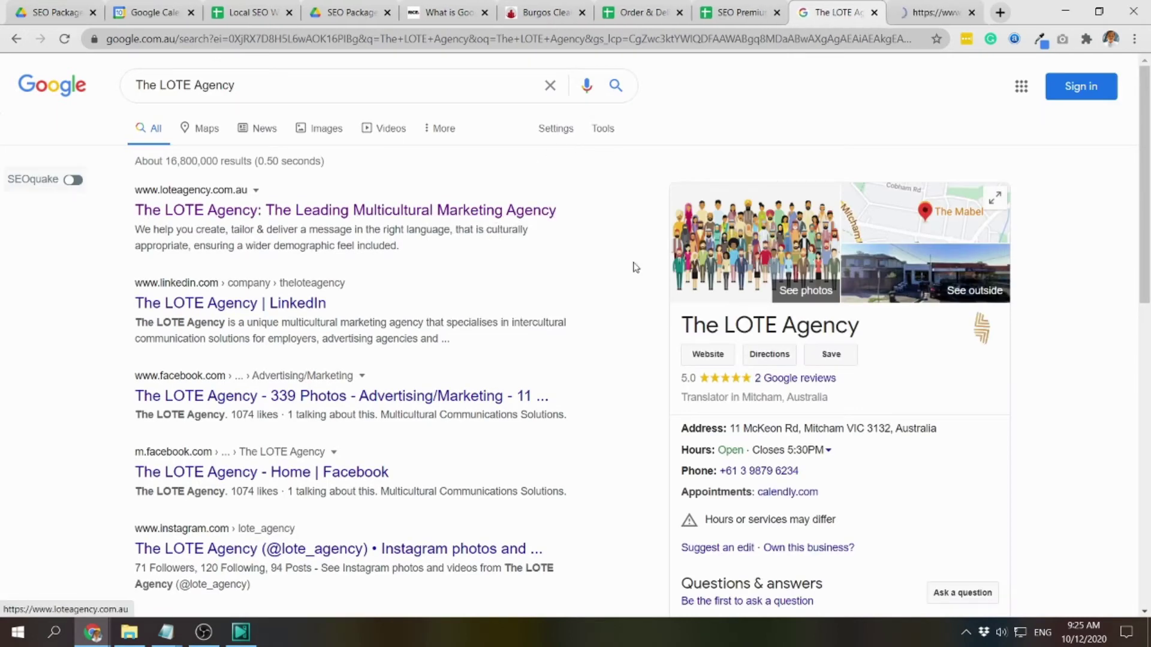
{"action": "left_click", "coordinate": [902, 12]}
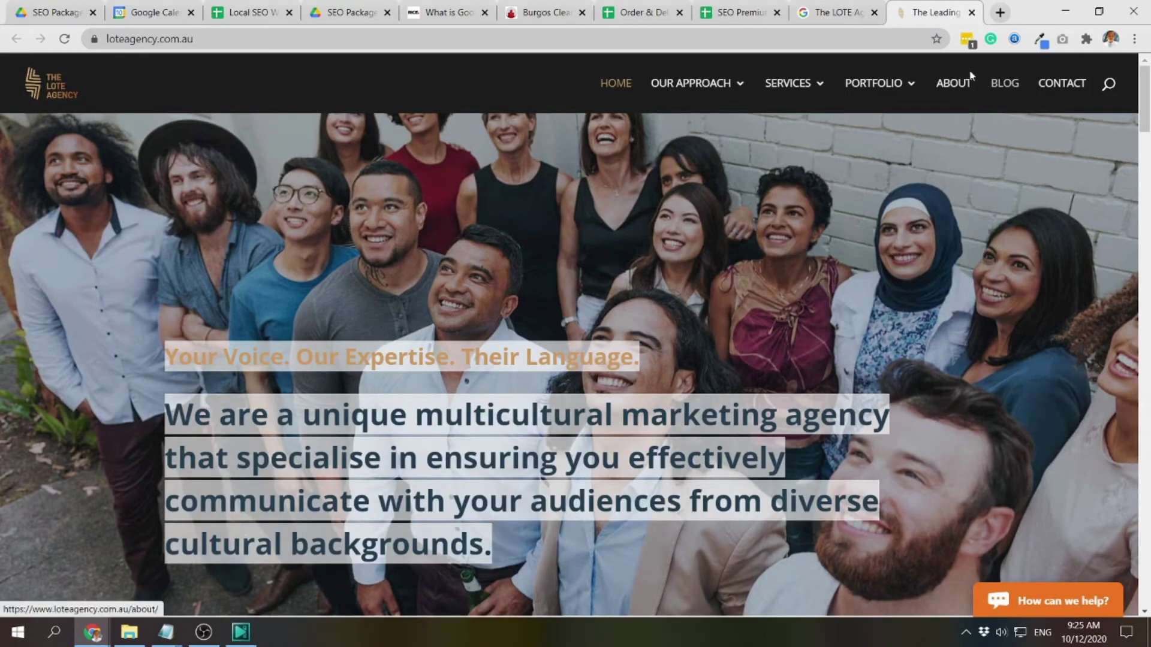
{"action": "left_click", "coordinate": [972, 12]}
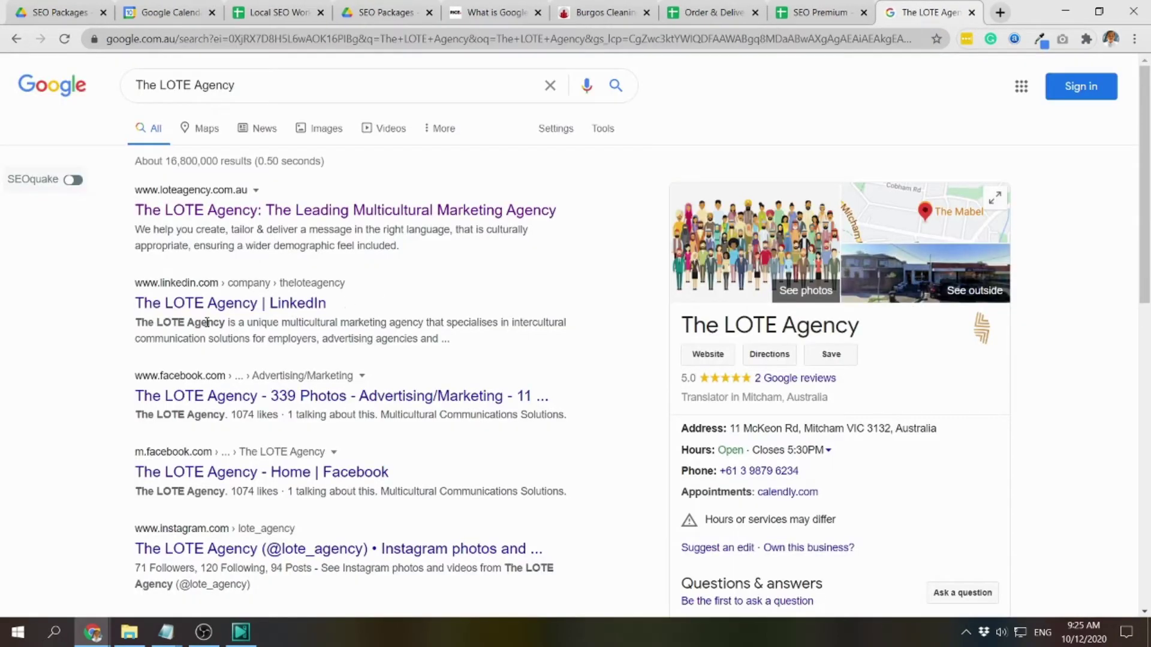
Step: Open The LOTE Agency's LinkedIn company page in a new tab and view it
{"action": "right_click", "coordinate": [240, 310]}
{"action": "left_click", "coordinate": [306, 317]}
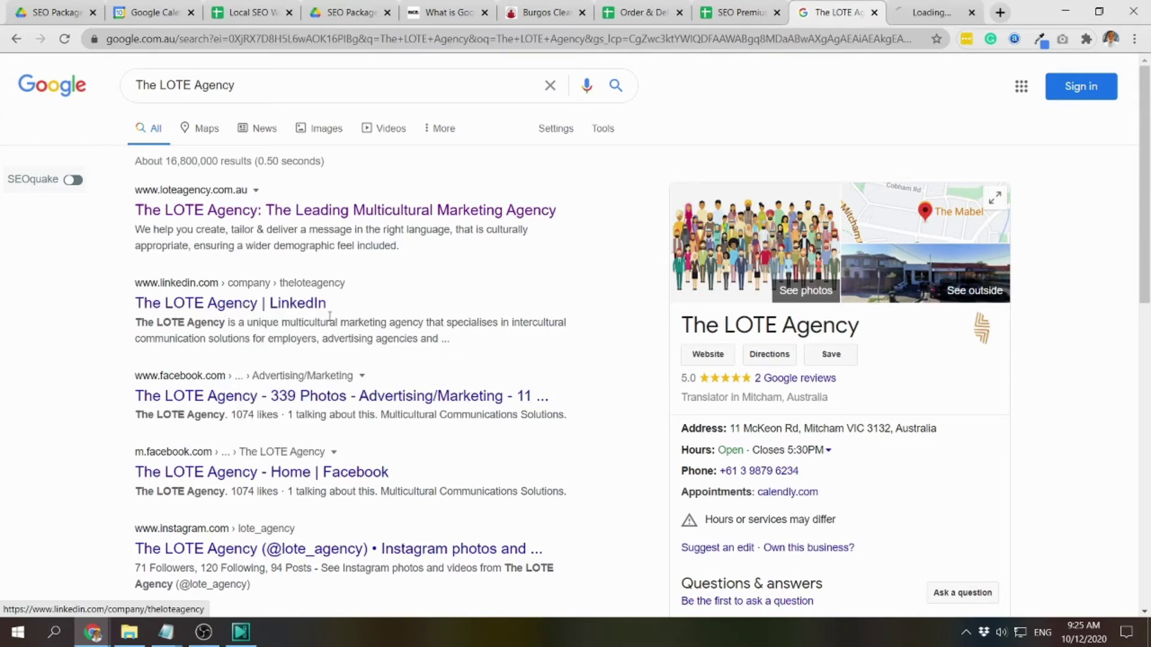
{"action": "left_click", "coordinate": [938, 13]}
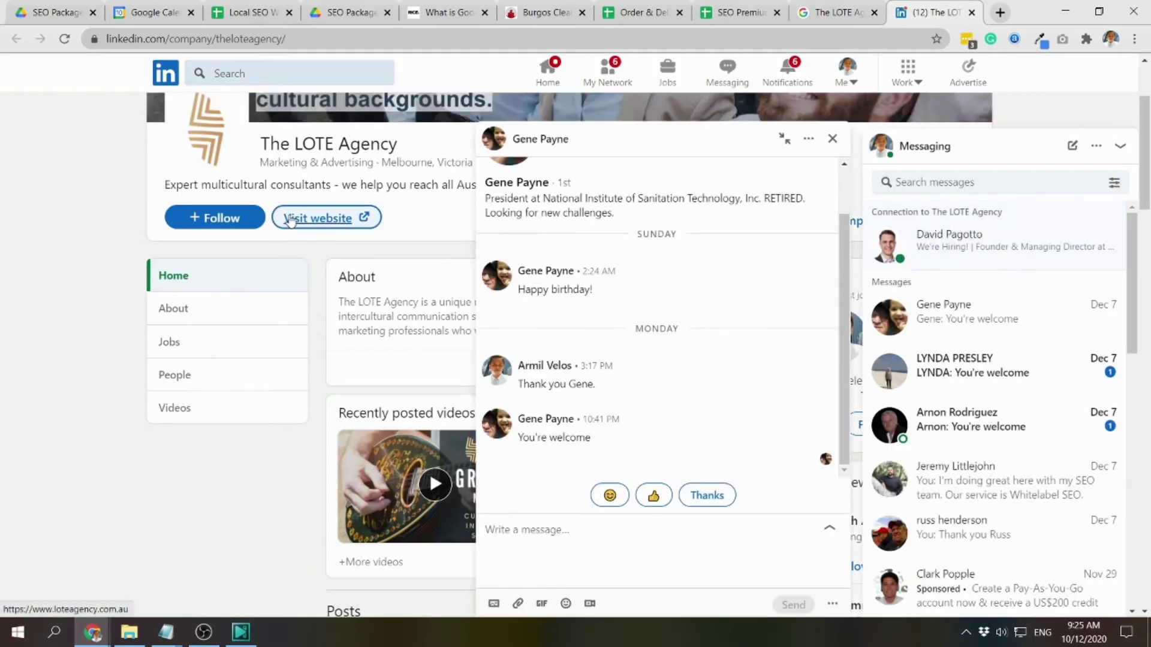
Step: Check the company name and details on the LinkedIn page, then return to the Google results
{"action": "left_click_drag", "start_coordinate": [269, 144], "coordinate": [437, 147]}
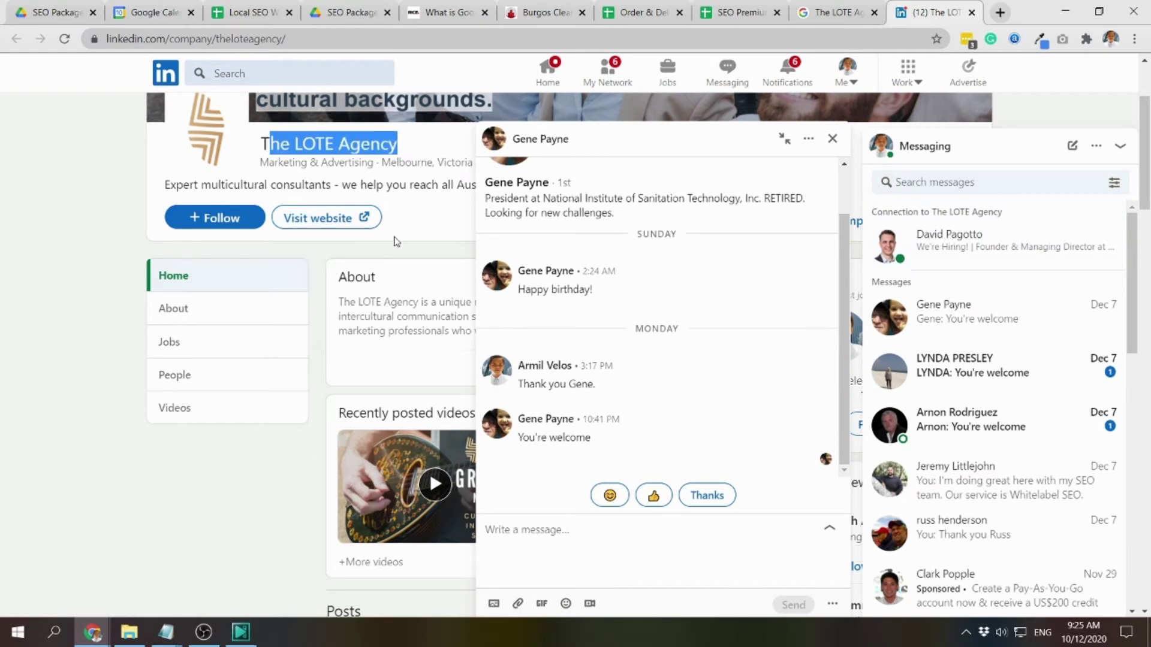
{"action": "scroll", "coordinate": [347, 323], "scroll_direction": "down", "scroll_amount": 5}
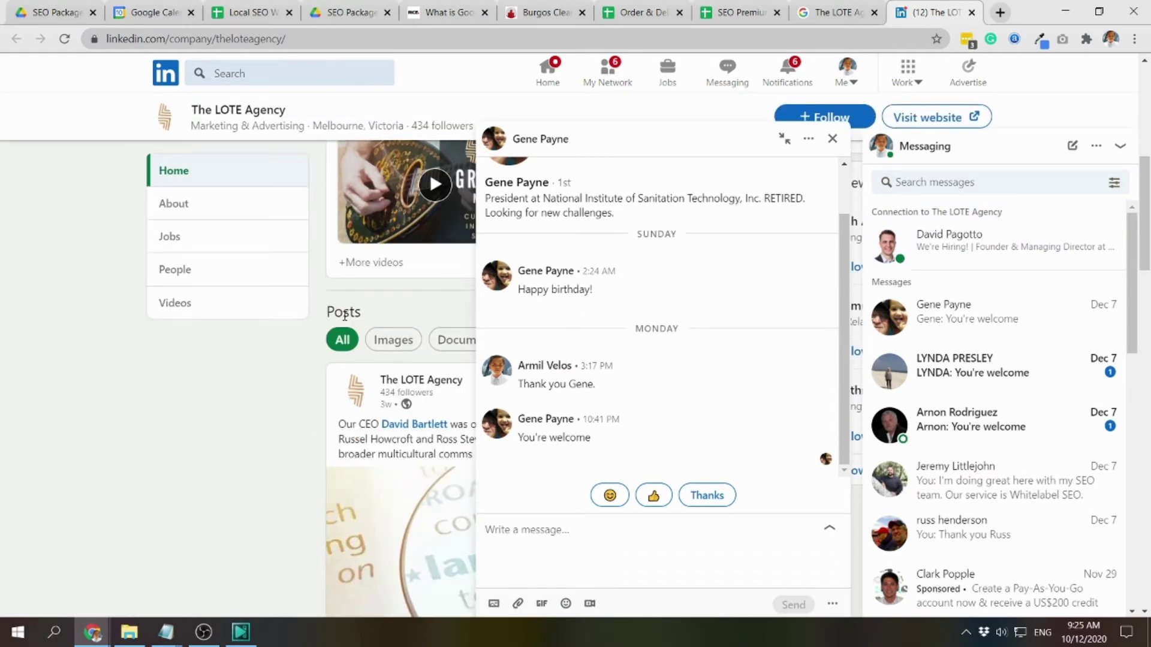
{"action": "scroll", "coordinate": [345, 316], "scroll_direction": "up", "scroll_amount": 5}
{"action": "left_click", "coordinate": [826, 11]}
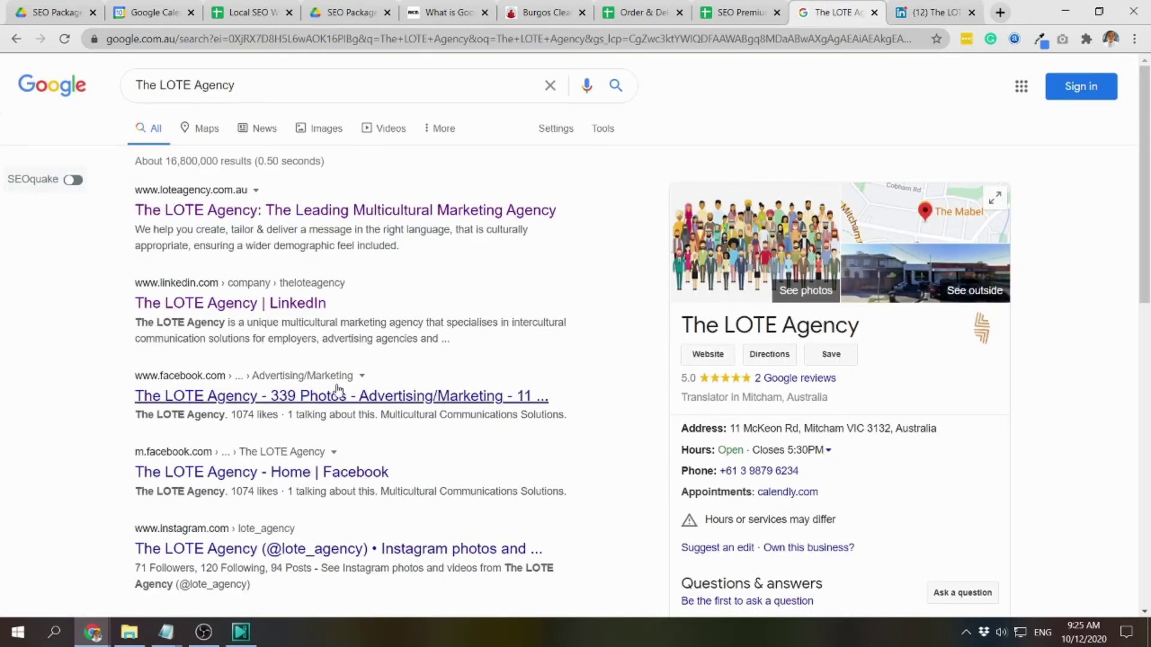
Step: Find The LOTE Agency's Trustpilot reviews result further down and open it in a new tab
{"action": "scroll", "coordinate": [324, 388], "scroll_direction": "down", "scroll_amount": 2}
{"action": "scroll", "coordinate": [389, 380], "scroll_direction": "down", "scroll_amount": 2}
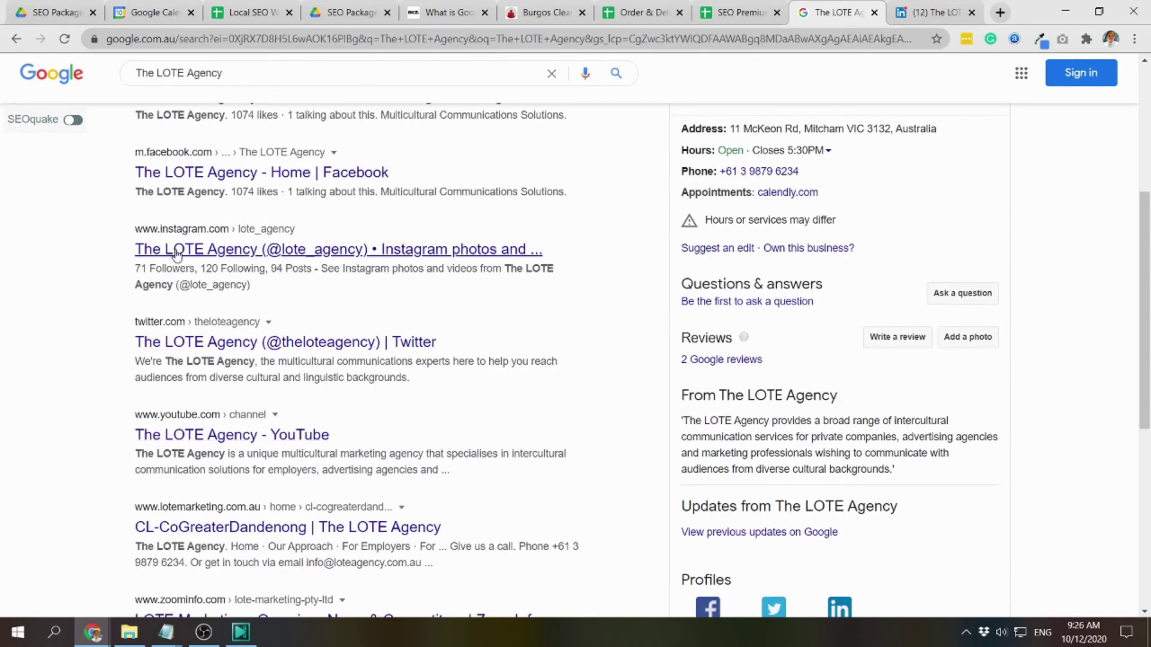
{"action": "scroll", "coordinate": [243, 302], "scroll_direction": "up", "scroll_amount": 1}
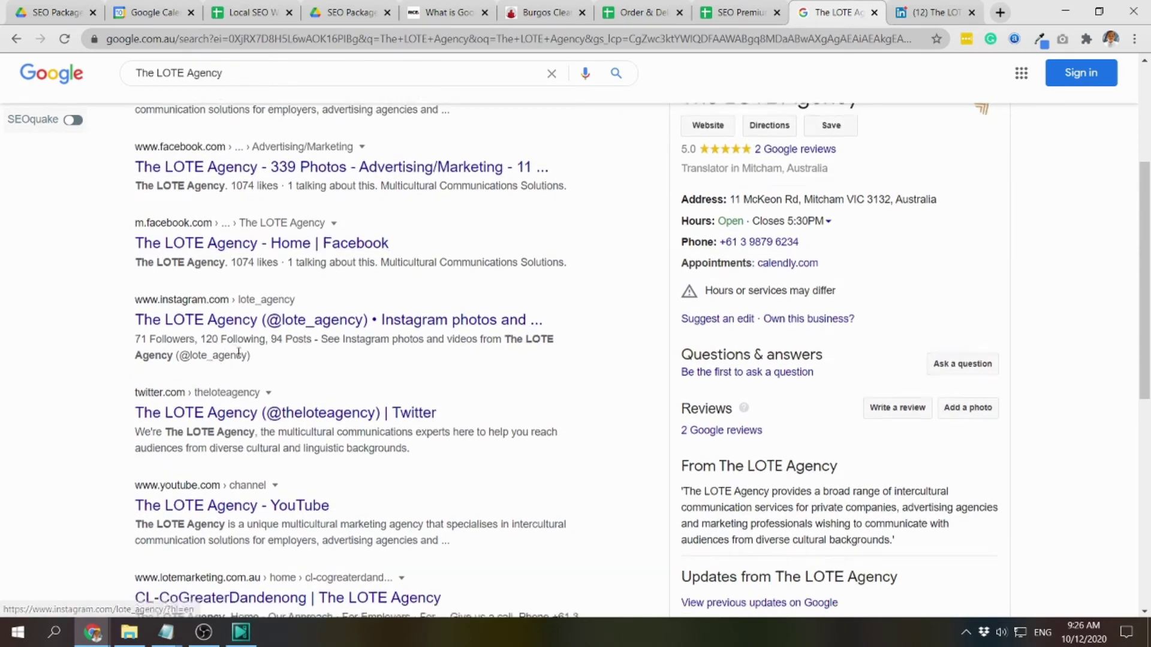
{"action": "scroll", "coordinate": [276, 420], "scroll_direction": "down", "scroll_amount": 2}
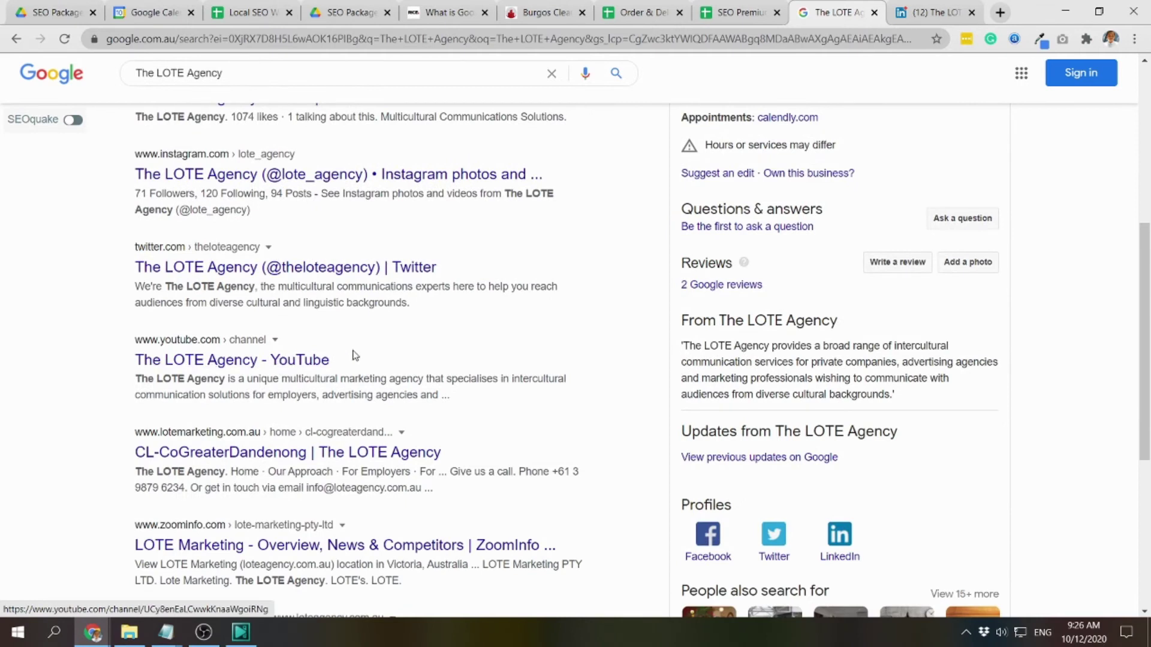
{"action": "scroll", "coordinate": [378, 359], "scroll_direction": "down", "scroll_amount": 2}
{"action": "scroll", "coordinate": [533, 362], "scroll_direction": "down", "scroll_amount": 2}
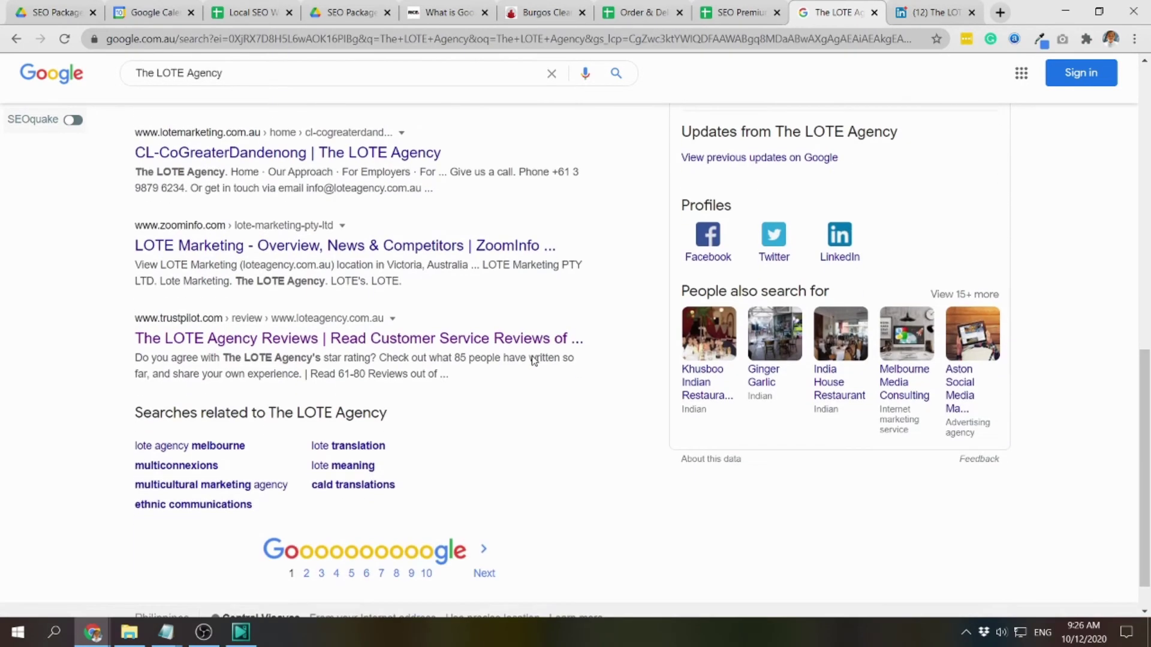
{"action": "right_click", "coordinate": [273, 339]}
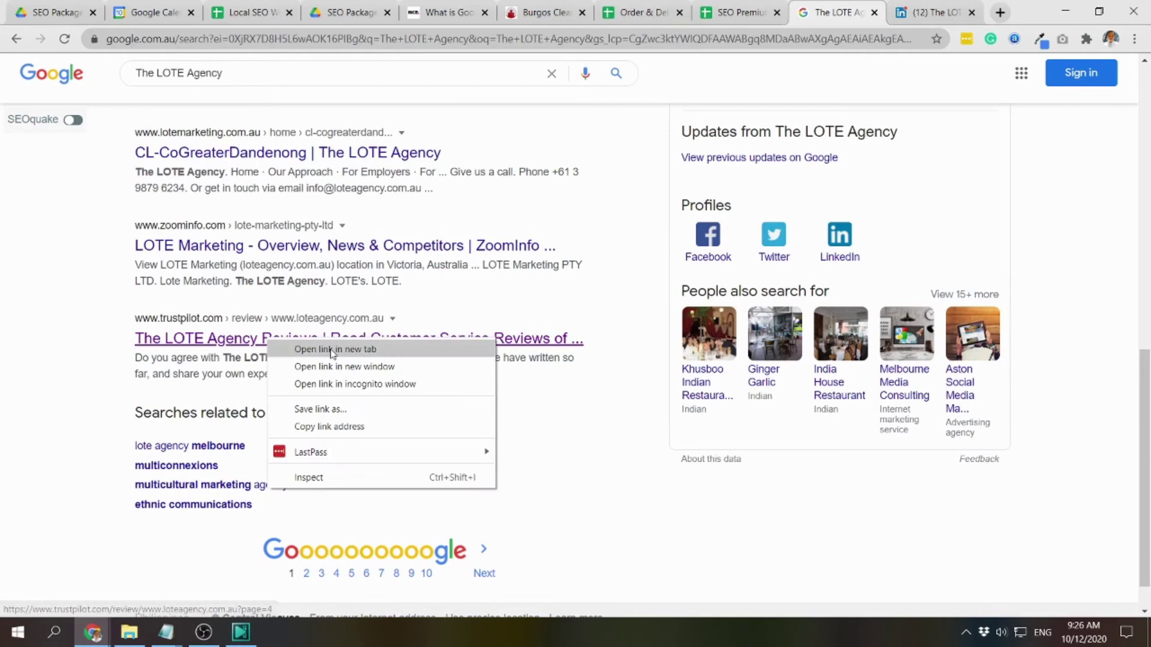
{"action": "left_click", "coordinate": [350, 349]}
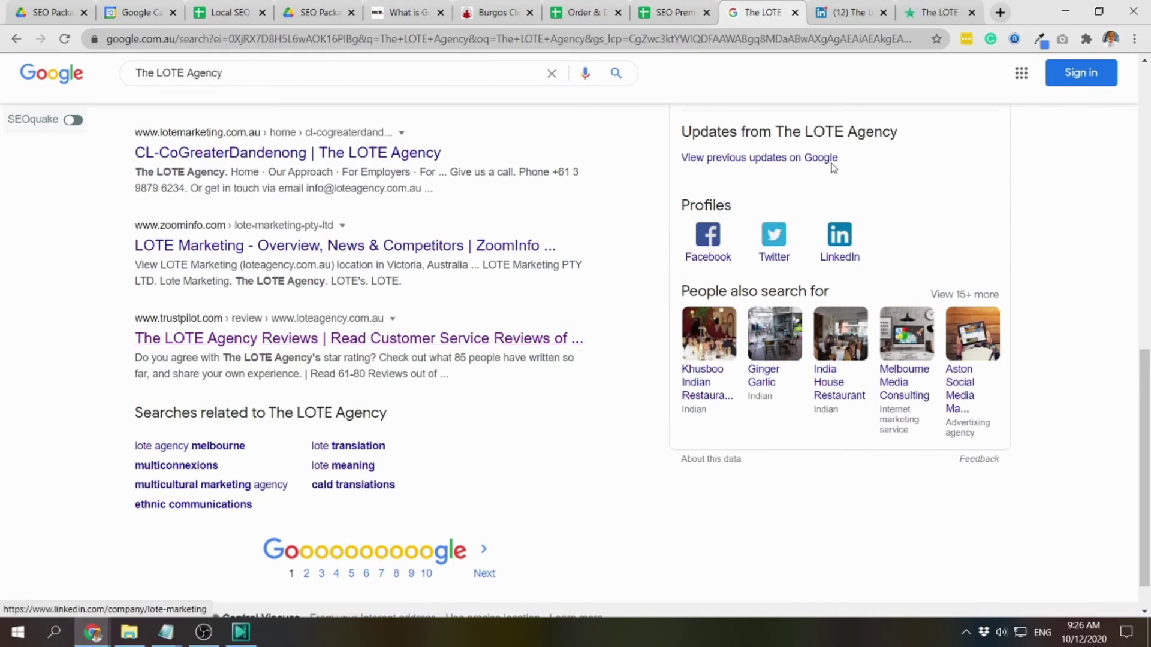
Step: On the Trustpilot page, locate the contact details and highlight the address 11 McKeon Road, Mitcham 3132
{"action": "left_click", "coordinate": [937, 13]}
{"action": "scroll", "coordinate": [1070, 314], "scroll_direction": "down", "scroll_amount": 8}
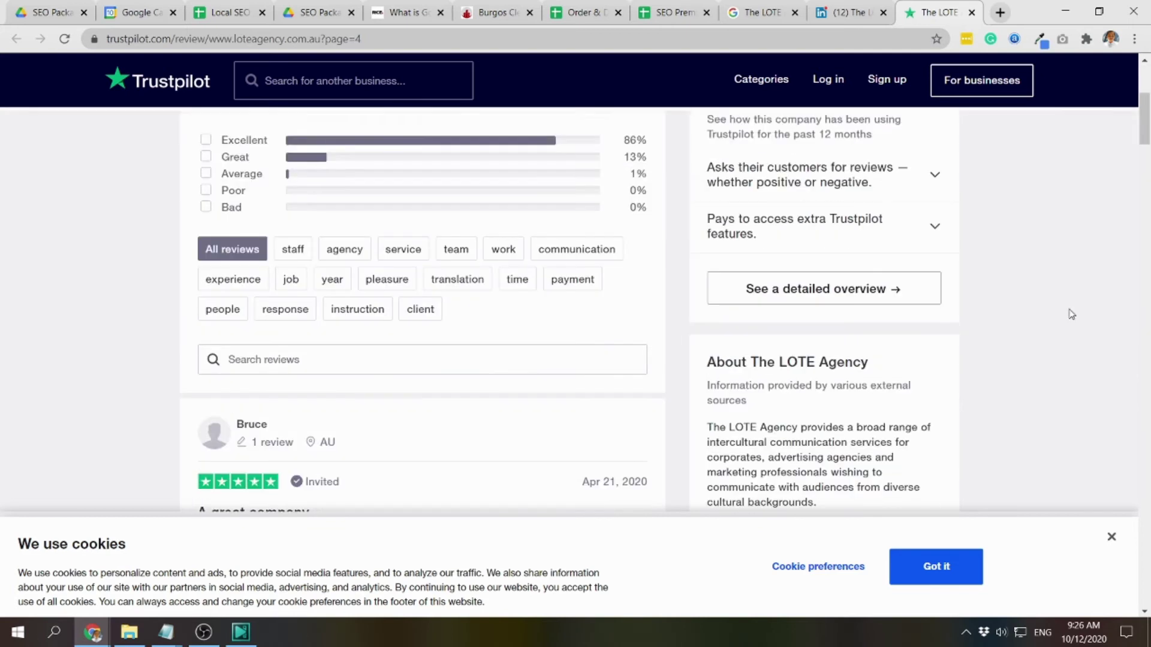
{"action": "scroll", "coordinate": [1073, 314], "scroll_direction": "down", "scroll_amount": 3}
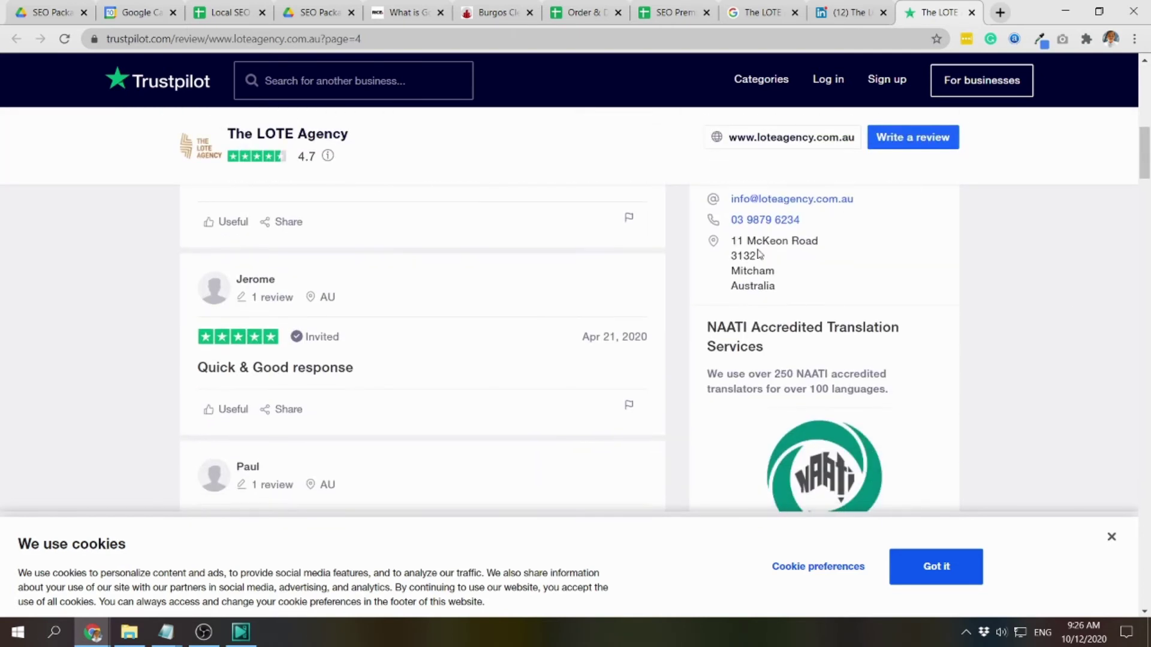
{"action": "left_click_drag", "start_coordinate": [737, 240], "coordinate": [781, 284]}
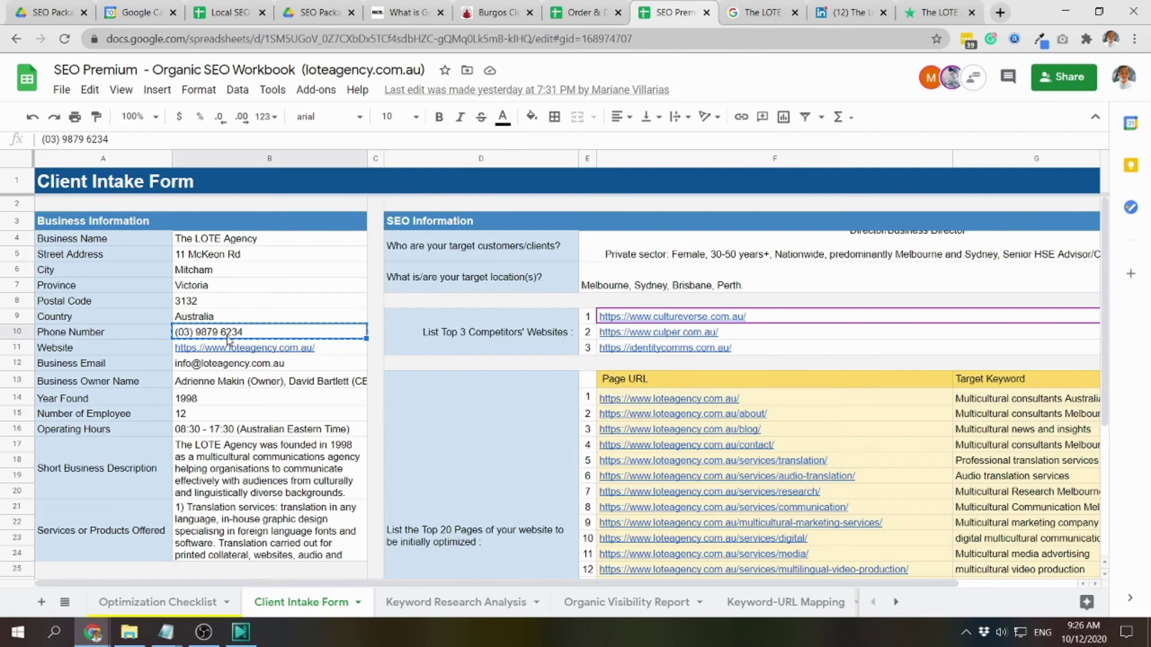
Step: Compare the intake form's street address in B5 against the Trustpilot listing
{"action": "left_click", "coordinate": [205, 256]}
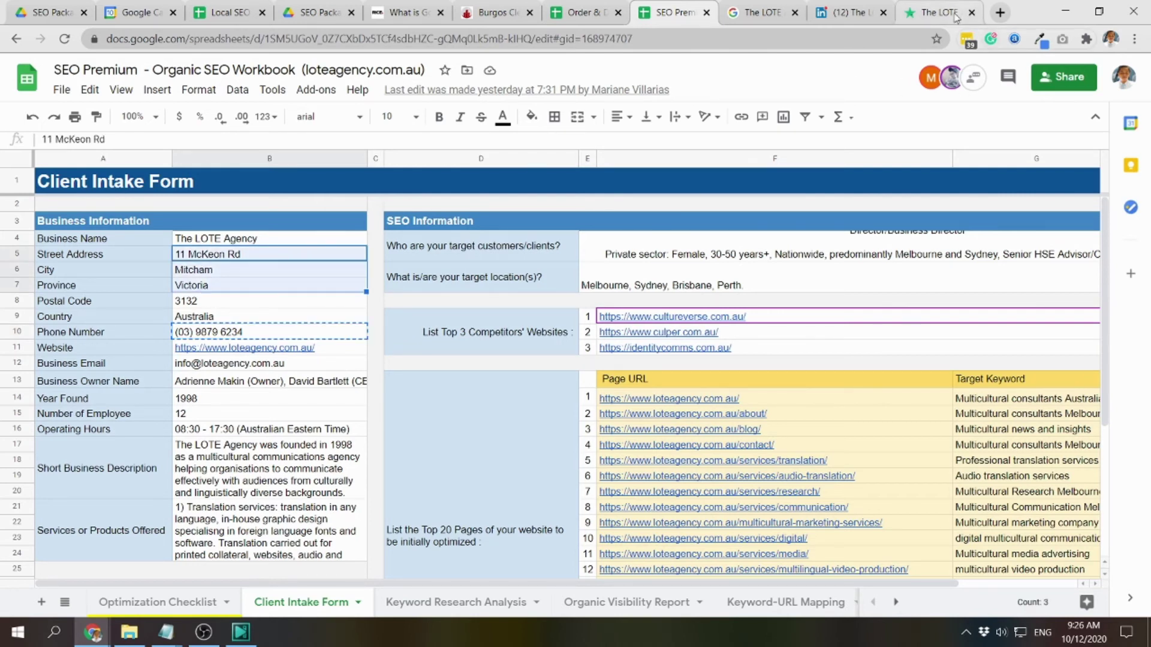
{"action": "left_click", "coordinate": [938, 13]}
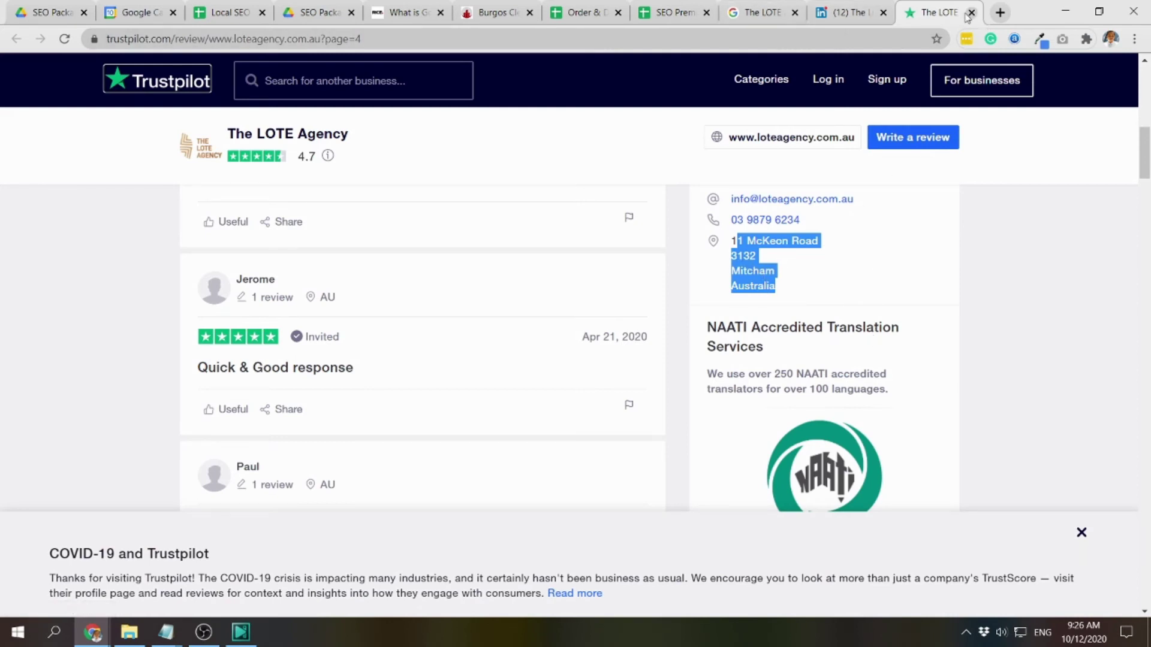
{"action": "left_click_drag", "start_coordinate": [942, 13], "coordinate": [780, 13]}
{"action": "left_click", "coordinate": [675, 12]}
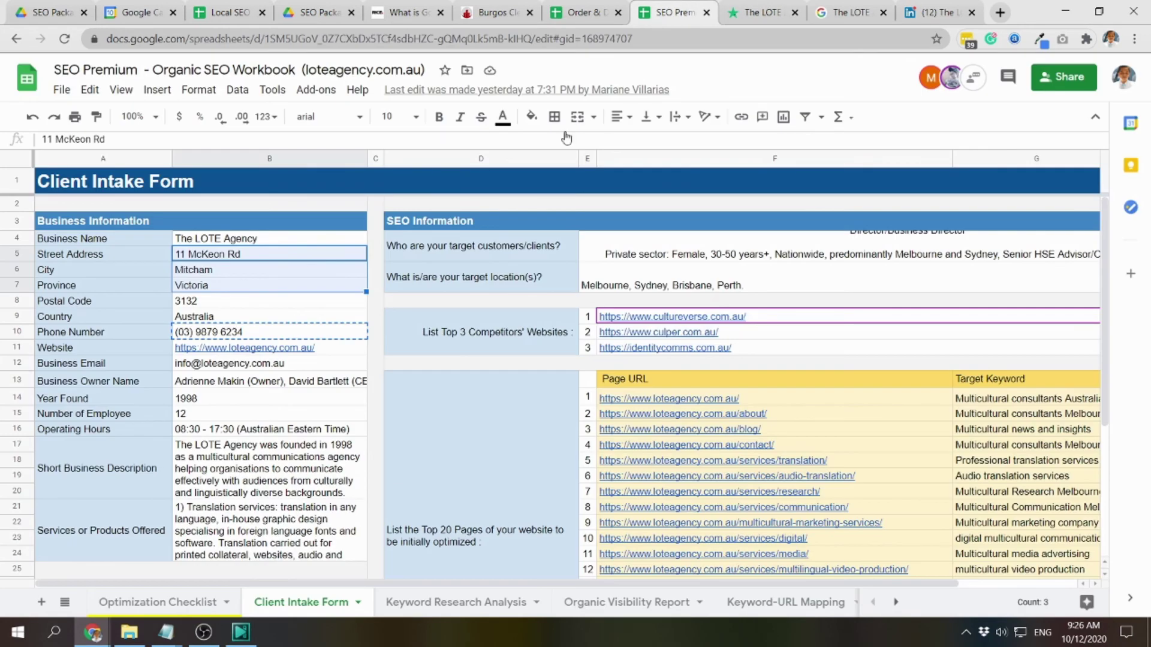
{"action": "left_click", "coordinate": [244, 338]}
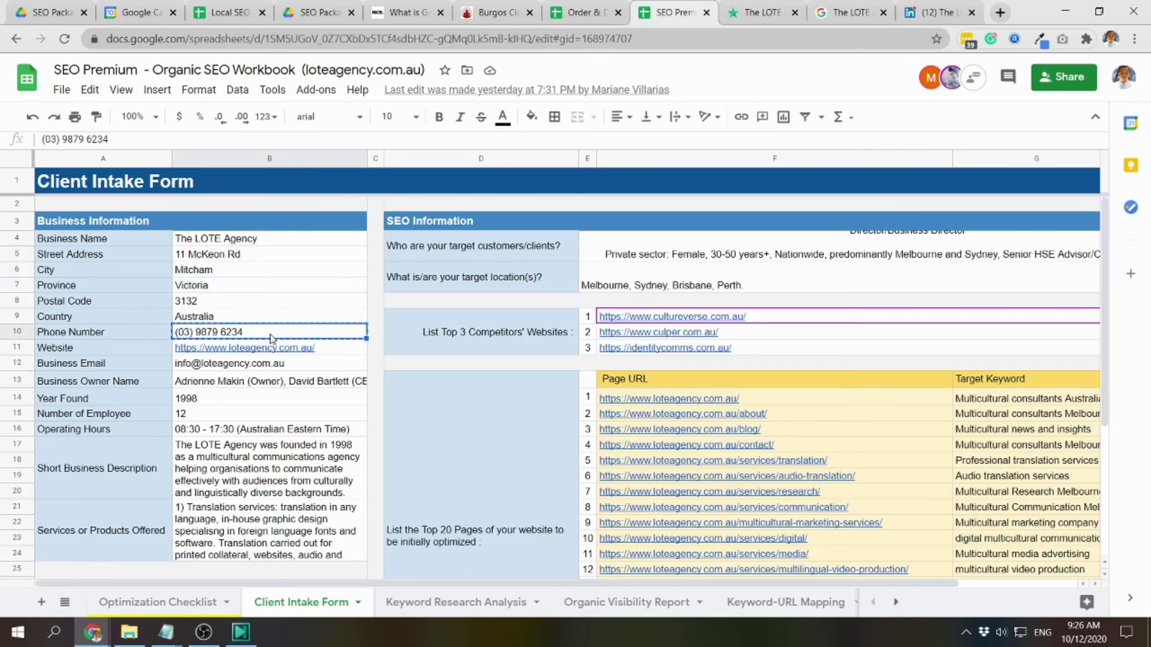
{"action": "left_click", "coordinate": [760, 12]}
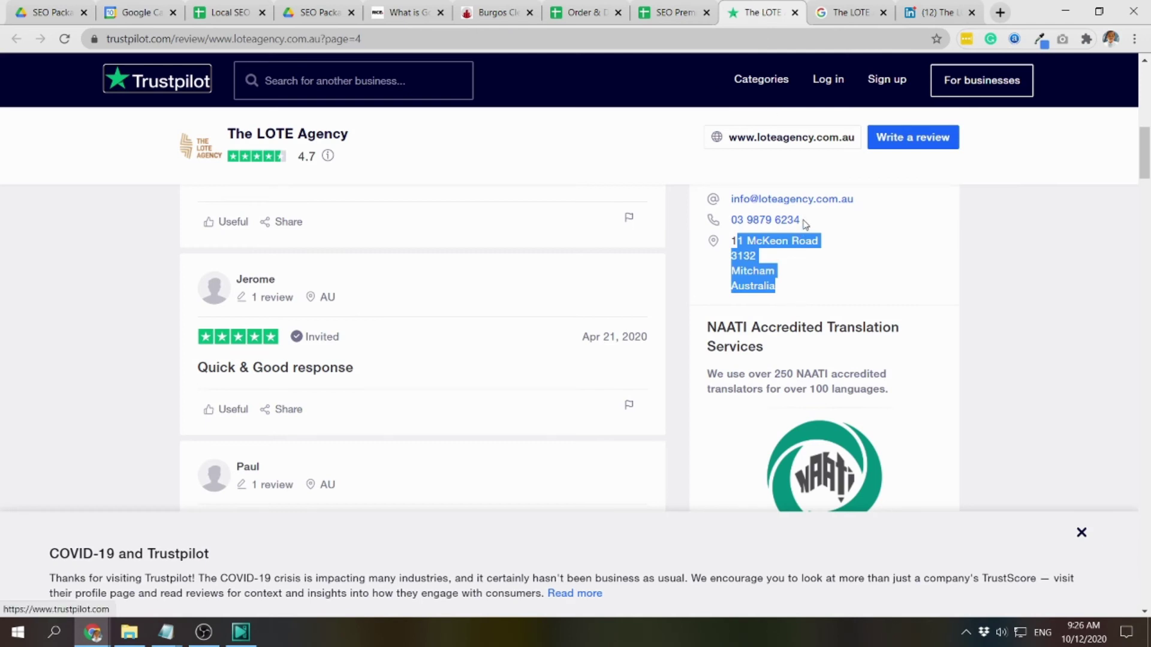
{"action": "left_click", "coordinate": [667, 7]}
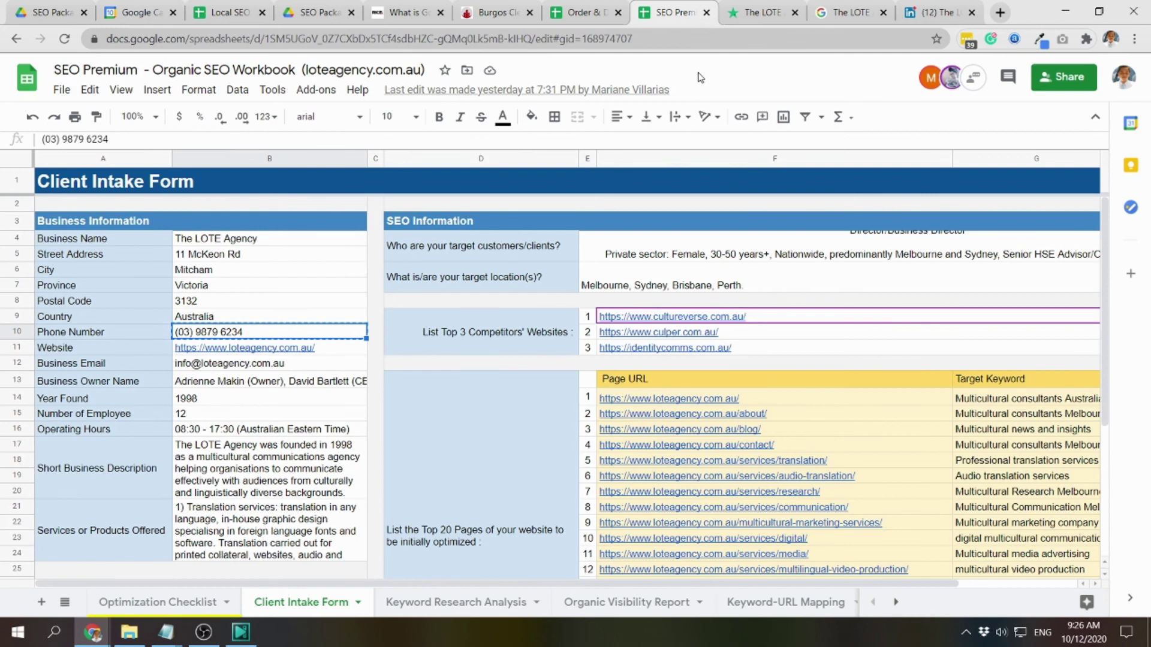
{"action": "left_click", "coordinate": [760, 12]}
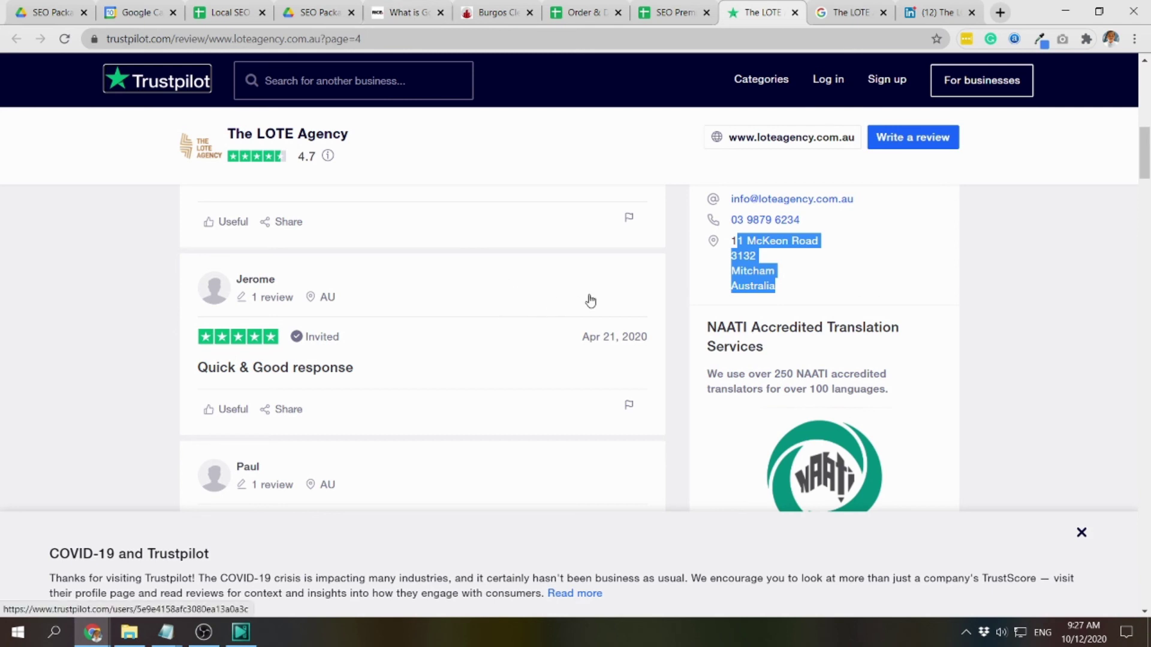
{"action": "left_click", "coordinate": [317, 13]}
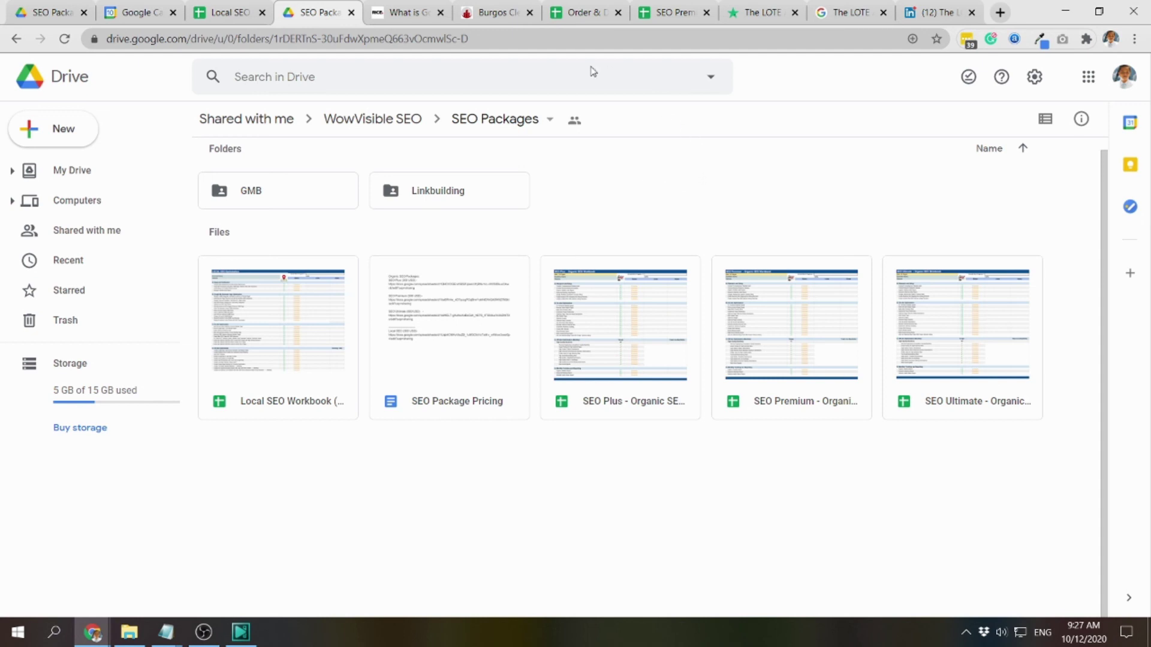